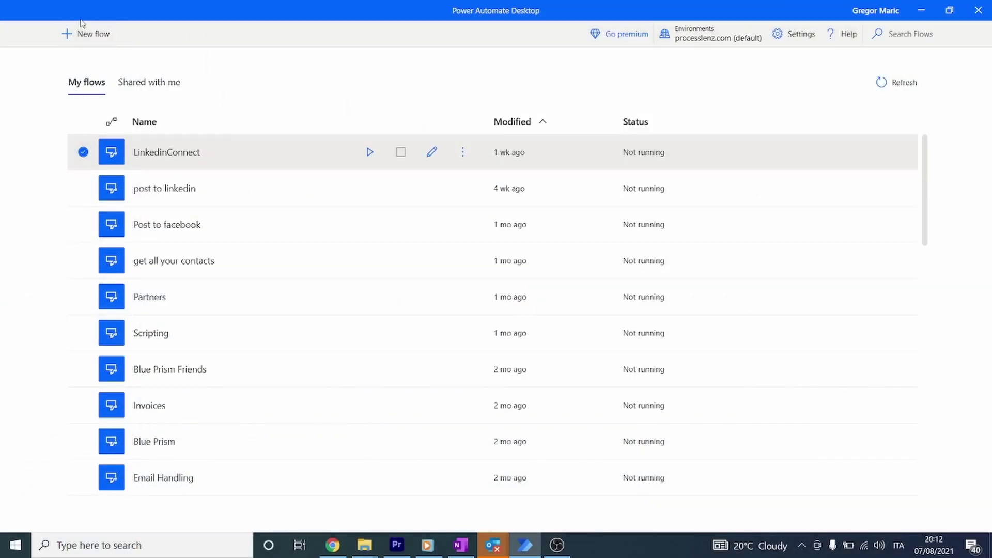
- Bring the Chrome window with the 'Everyday Automations that will Save you Time' playlist to the front
click(333, 544)
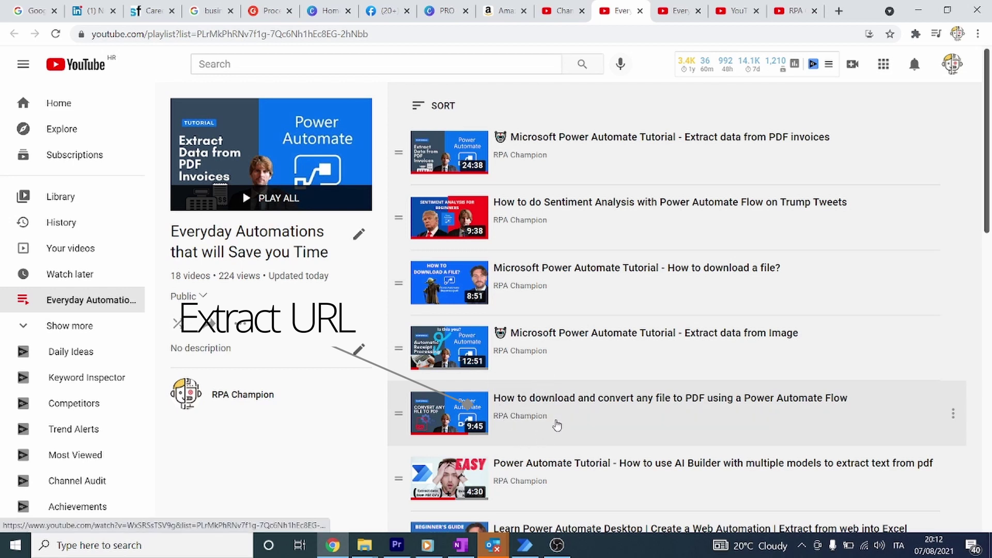
scroll(562, 275, down, 1)
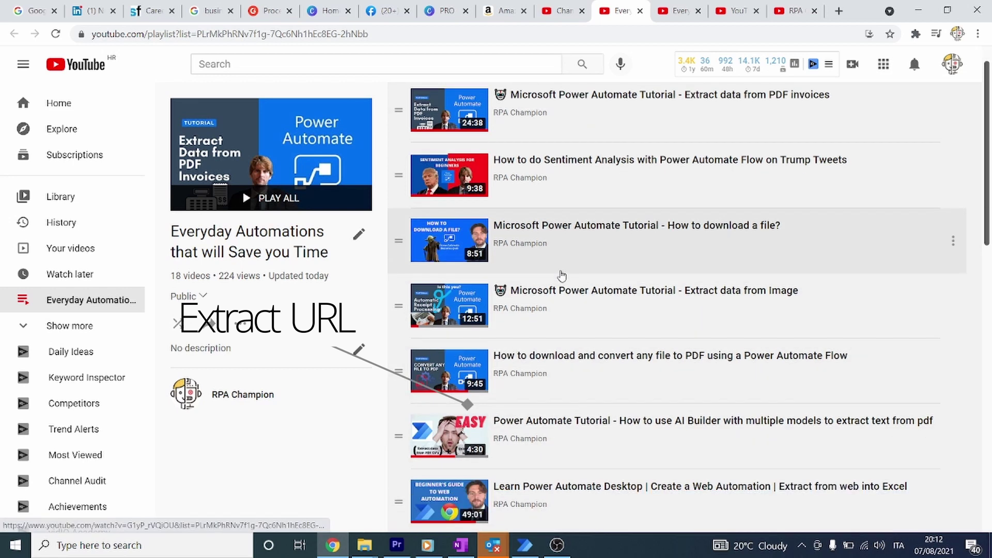
scroll(561, 285, down, 14)
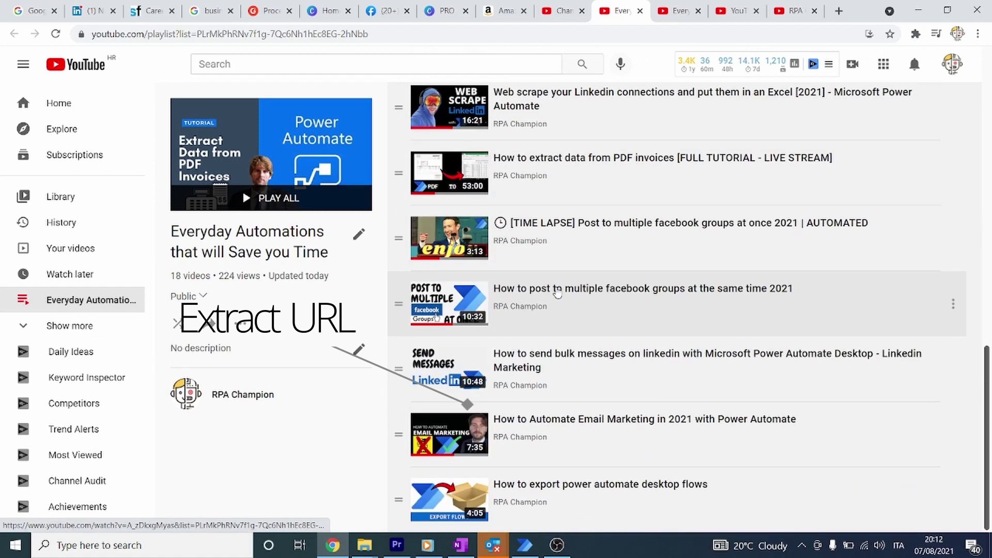
scroll(557, 293, up, 13)
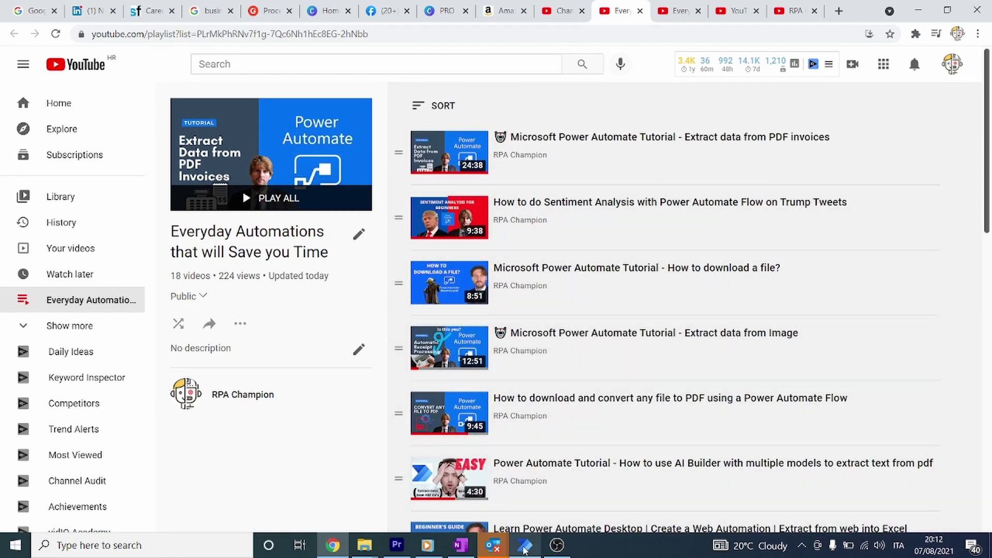
- From the flow list, create a new flow named 'Extract Youtube video details'
click(524, 547)
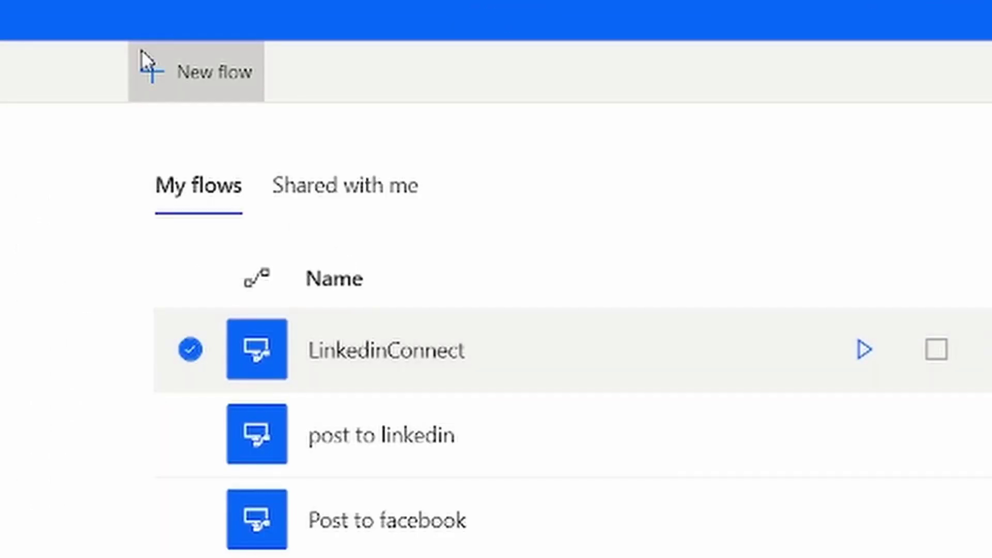
click(150, 68)
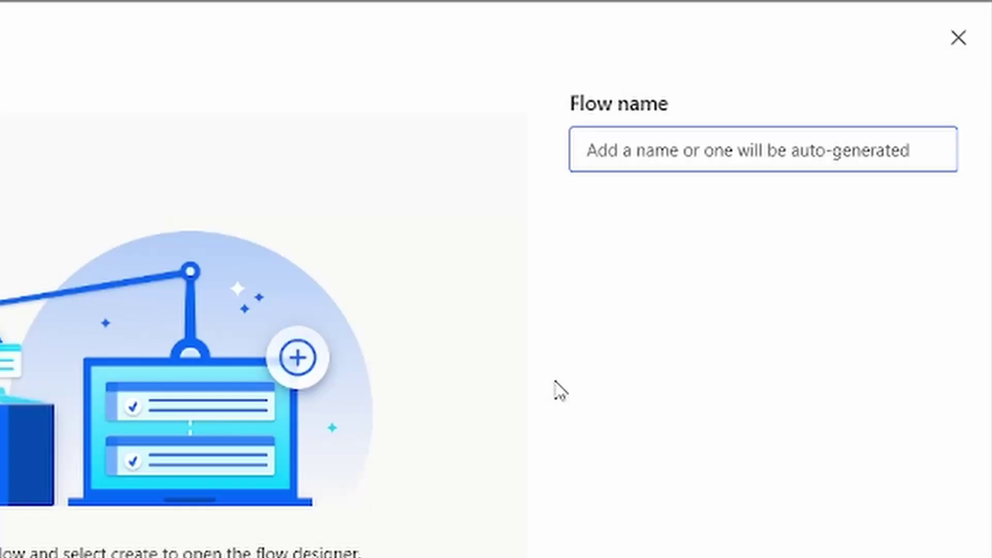
text(Extract Youtube video)
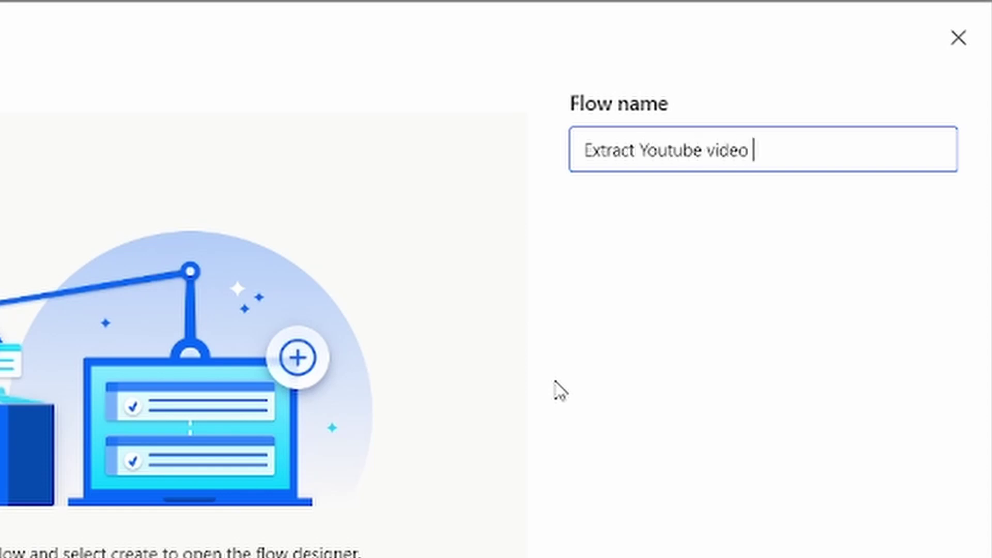
text(details)
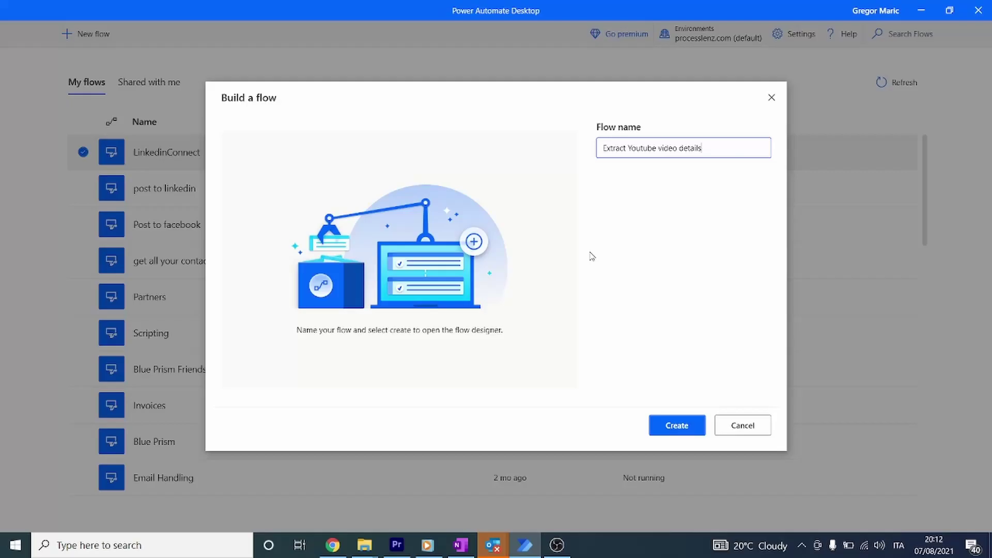
key(Return)
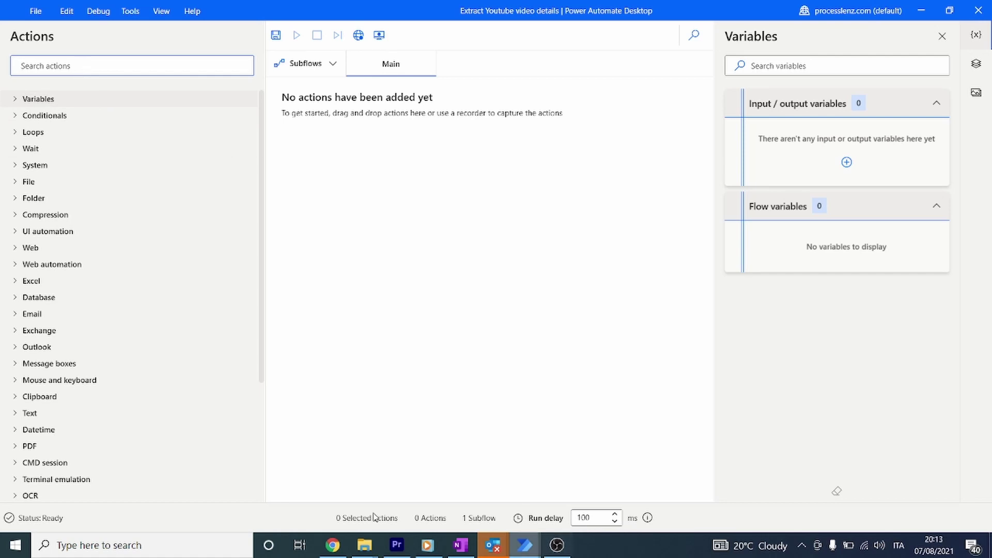
- Copy the YouTube playlist's web address from Chrome, then close the browser
click(333, 545)
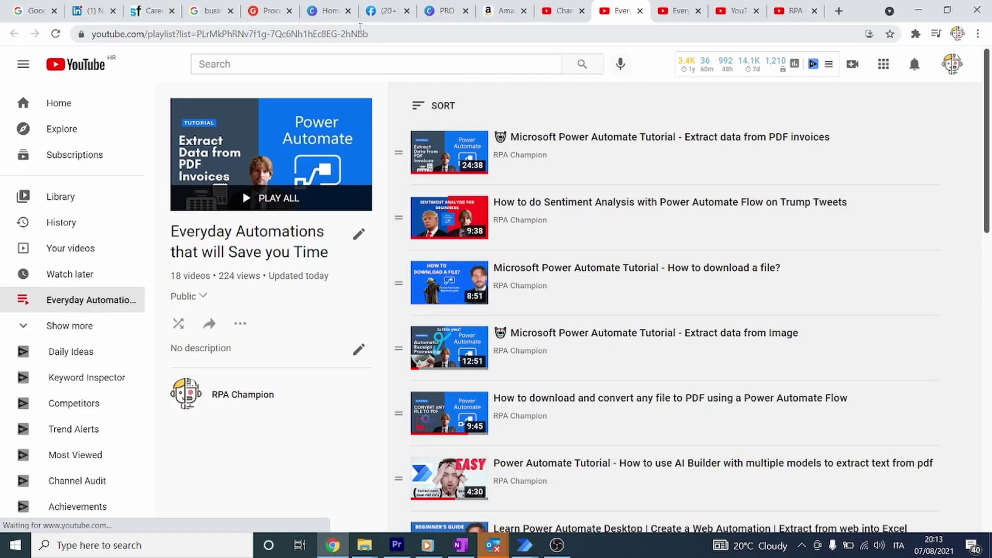
click(362, 32)
key(ctrl+c)
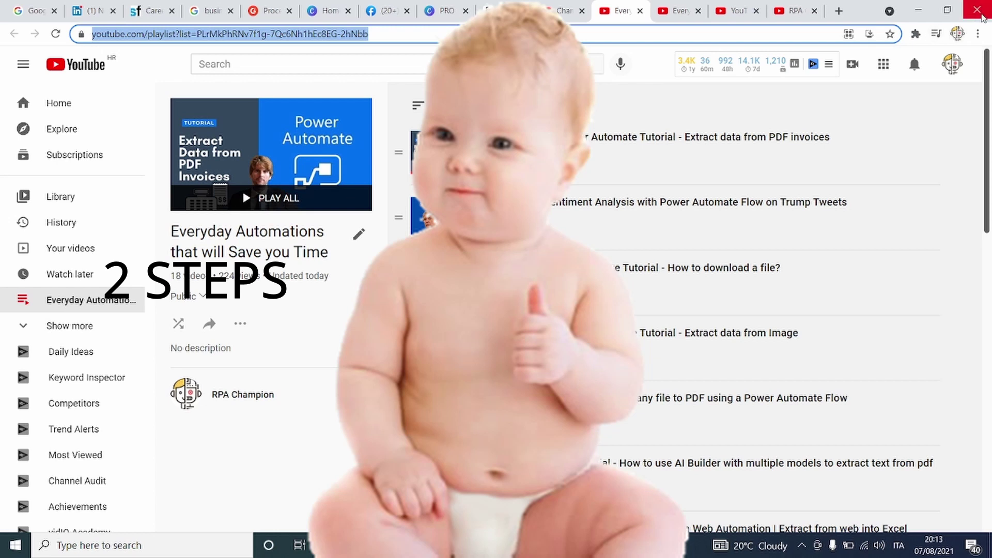
click(978, 12)
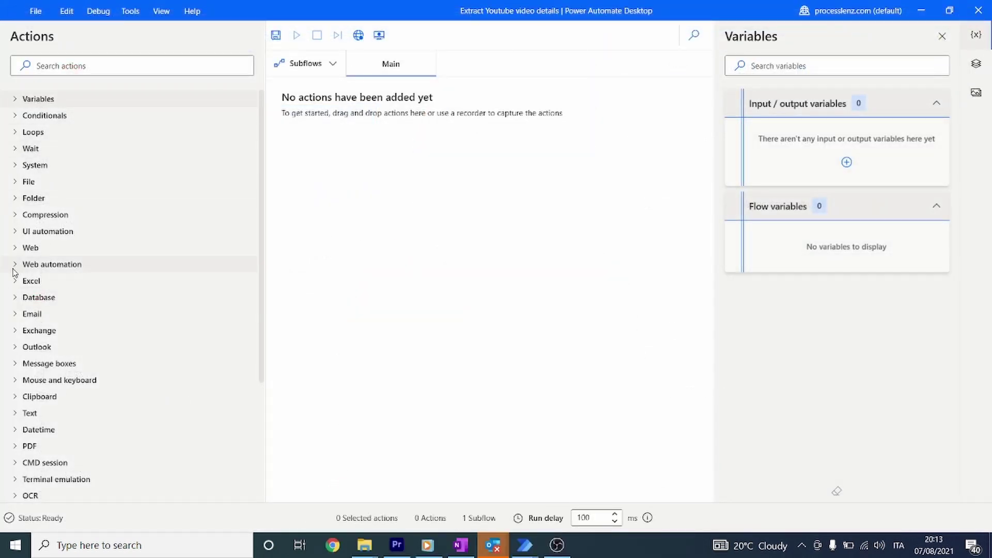
- Add a Launch new Chrome action that opens the pasted playlist URL in a maximized window
click(14, 264)
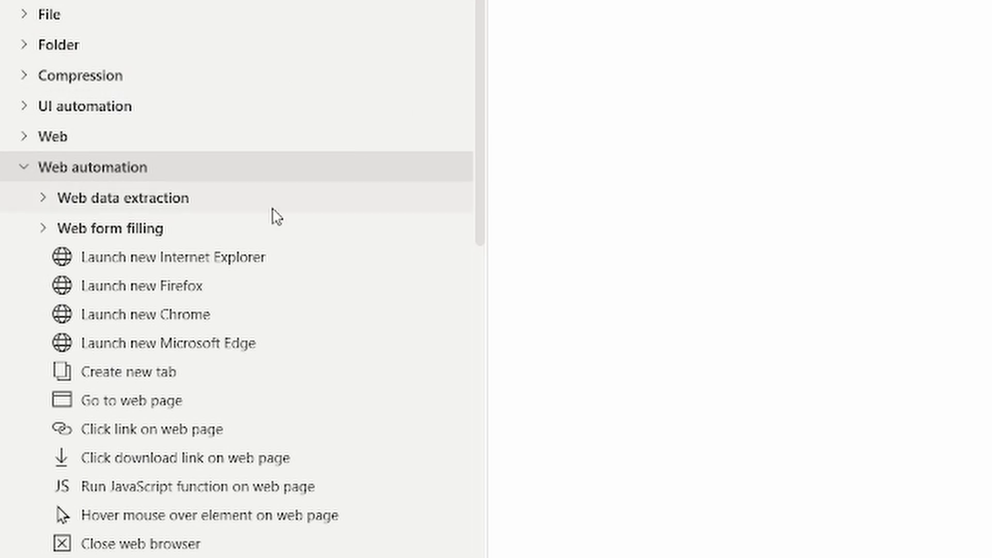
double_click(194, 316)
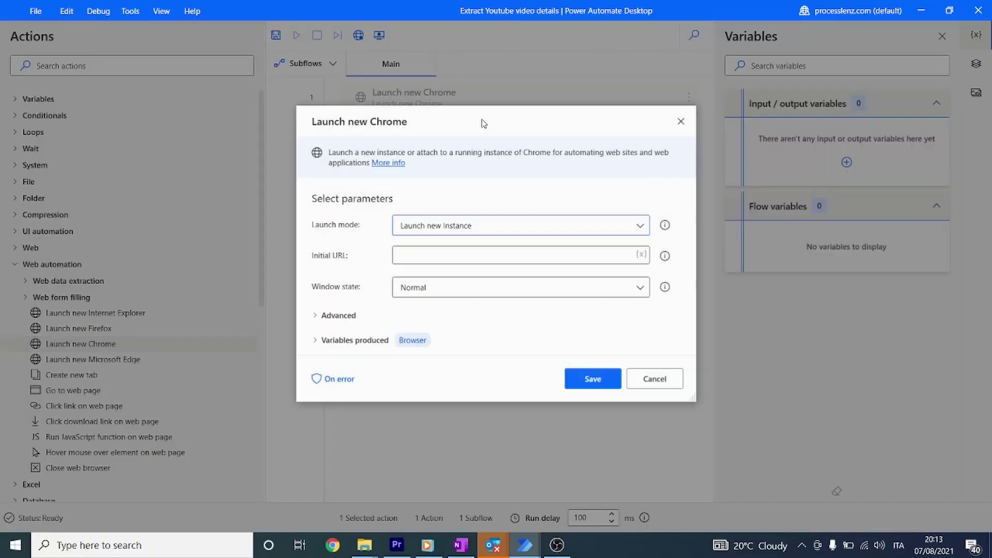
click(440, 254)
key(ctrl+v)
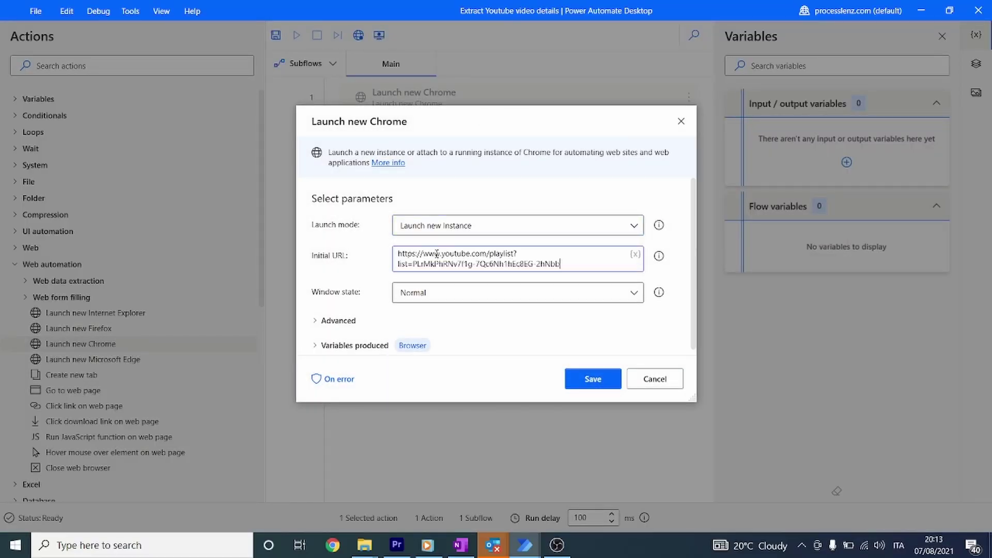
click(505, 224)
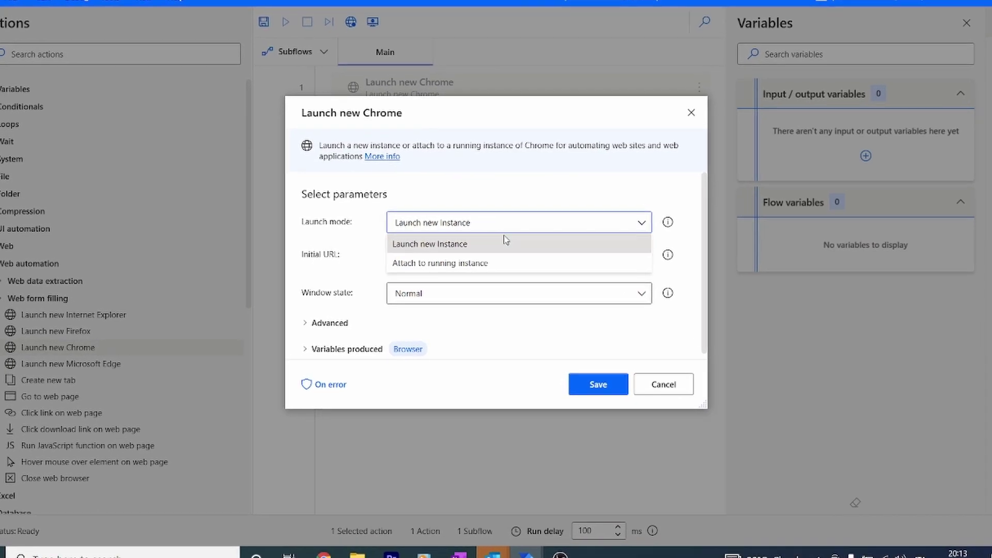
click(508, 237)
click(509, 293)
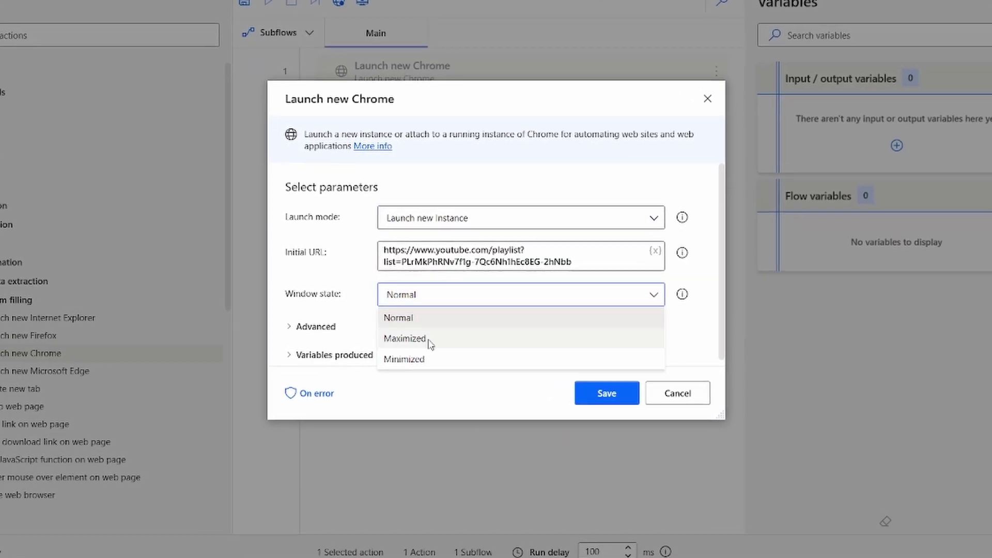
click(429, 341)
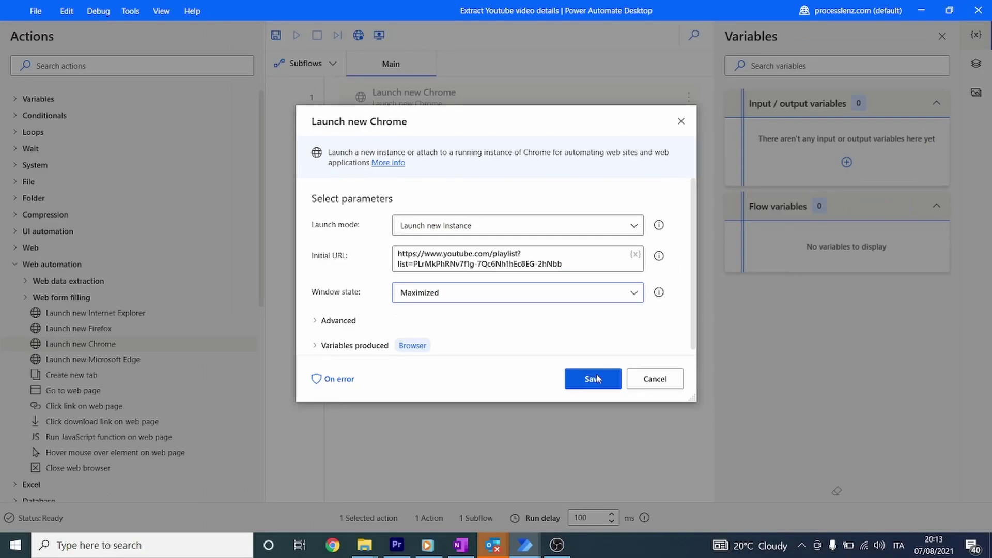
click(594, 379)
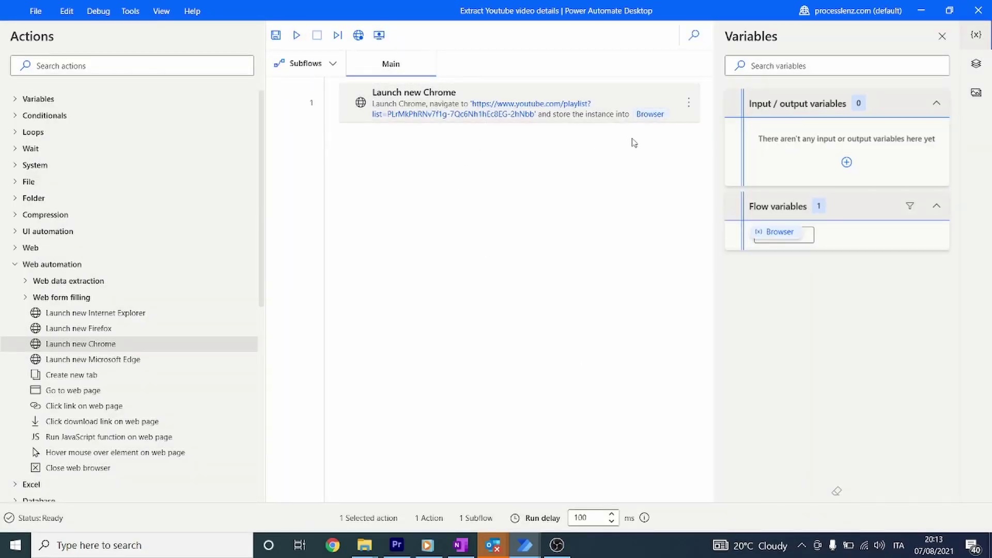
- Run the flow to launch Chrome on the Everyday Automations playlist
click(297, 35)
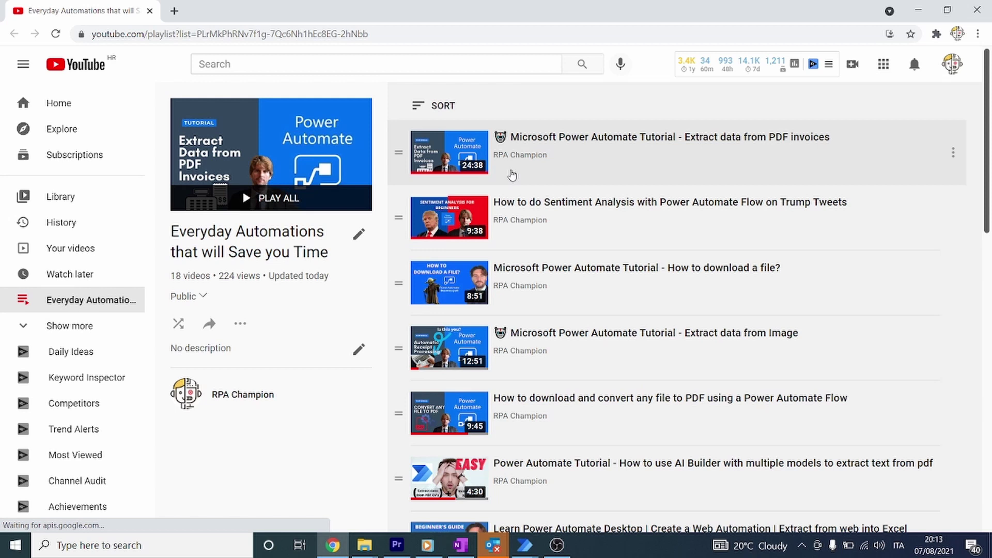
- Start the Web Recorder with Chrome as the browser
click(434, 238)
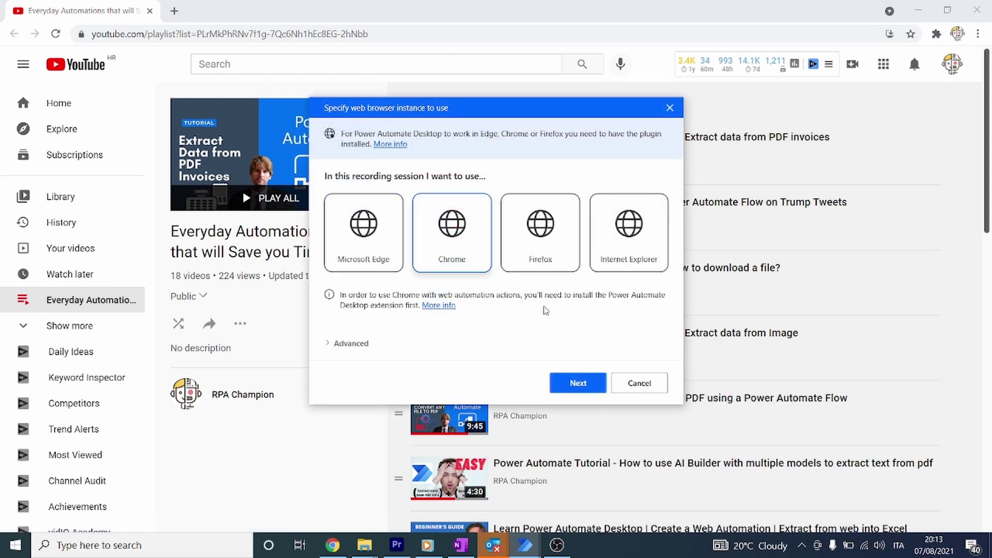
click(588, 382)
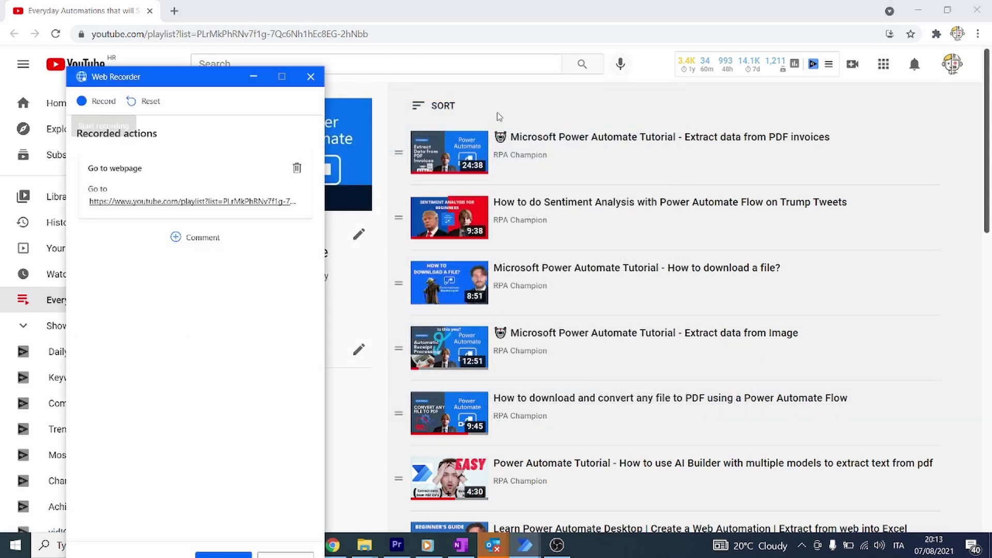
click(81, 102)
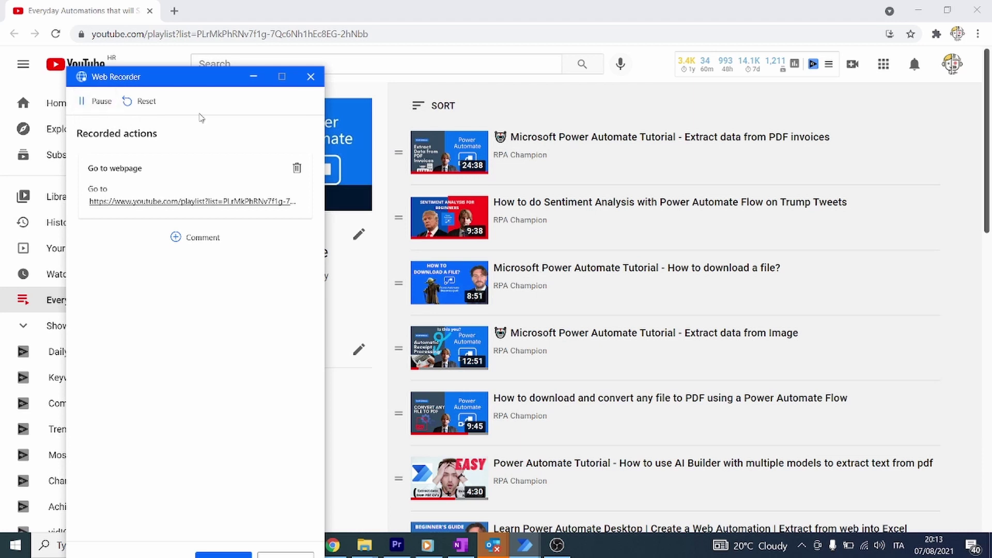
- Extract the first video's title text, its Href link and the thumbnail's Src address
right_click(561, 144)
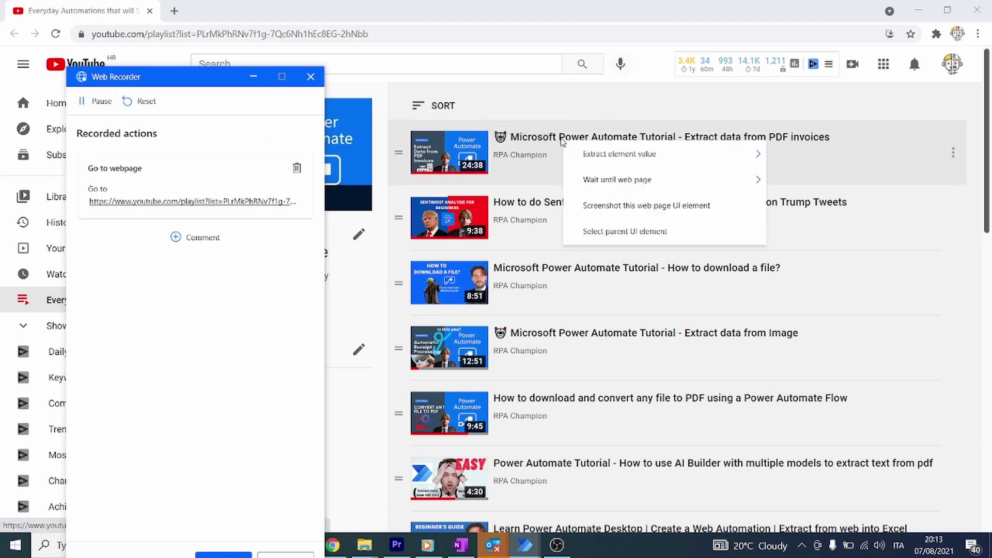
key(Escape)
right_click(558, 142)
mouse_move(626, 158)
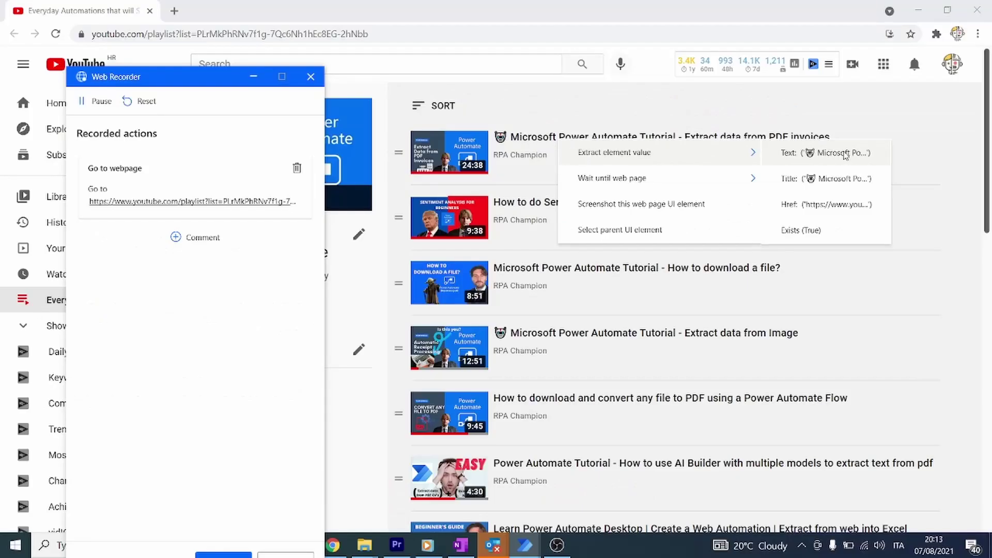
click(838, 165)
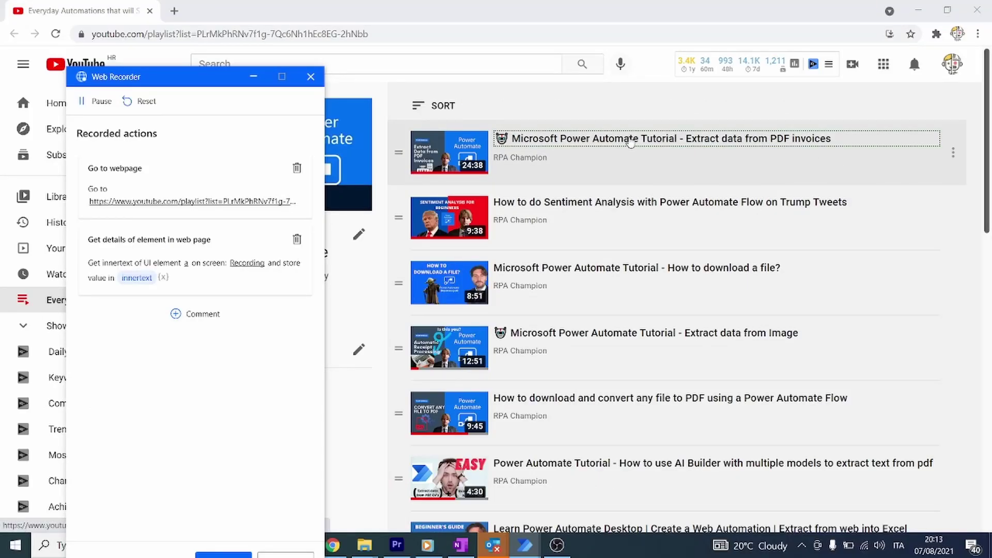
right_click(629, 139)
mouse_move(761, 160)
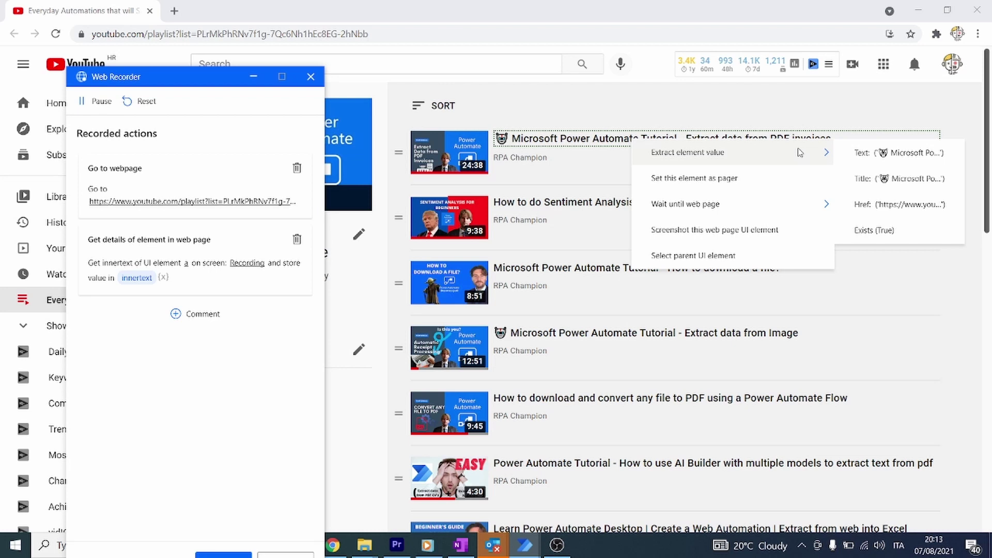
click(932, 206)
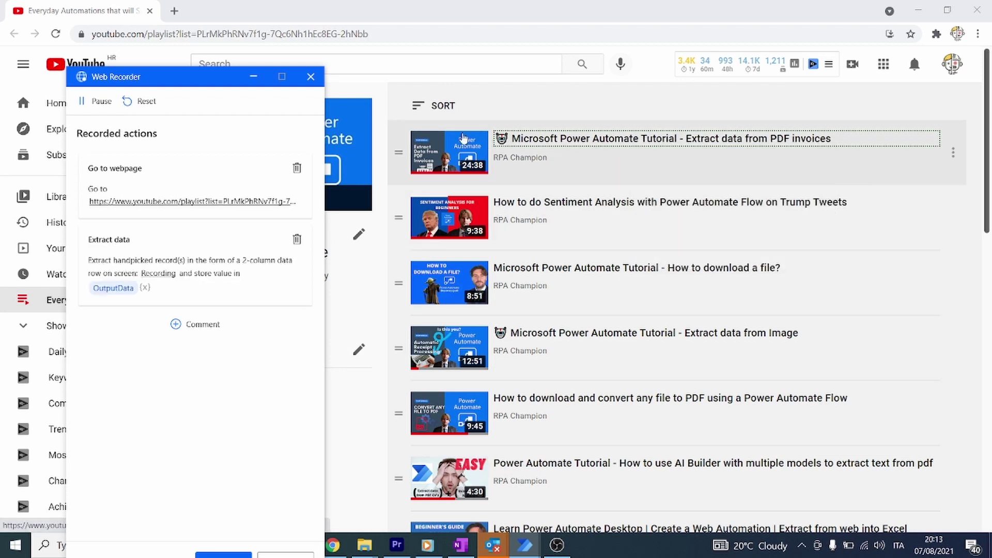
right_click(437, 144)
mouse_move(482, 167)
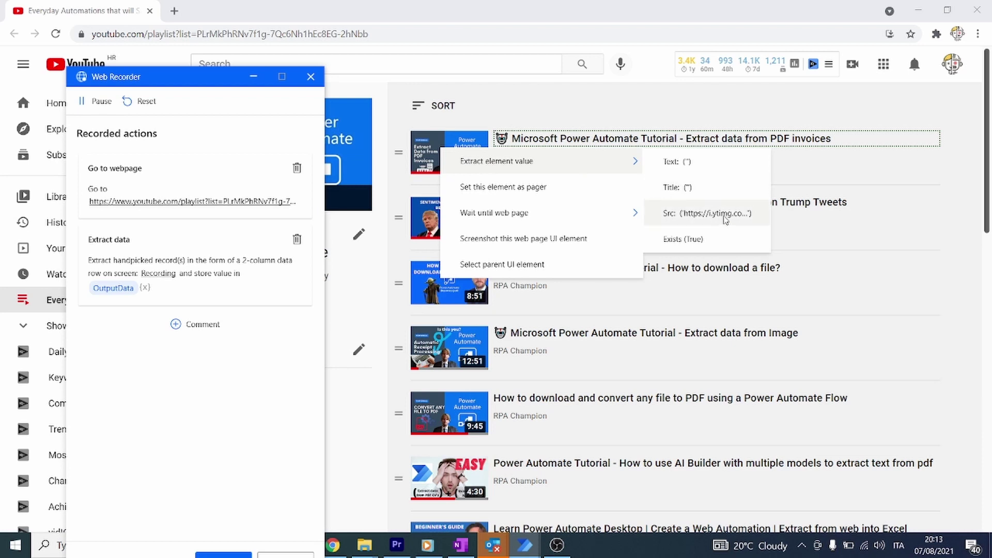
click(708, 214)
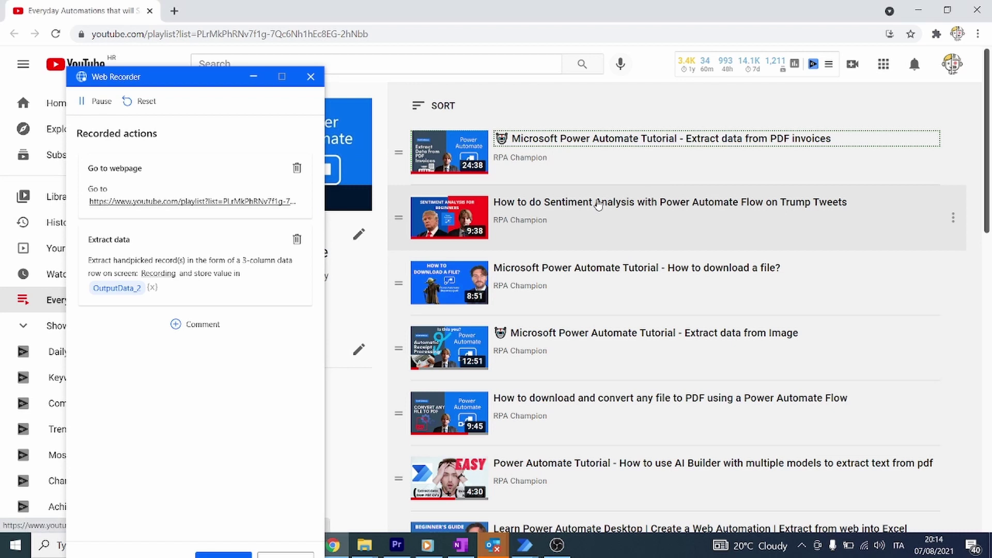
- Extract the second video's title text so the recorder captures all videos as a 3-column table
right_click(577, 207)
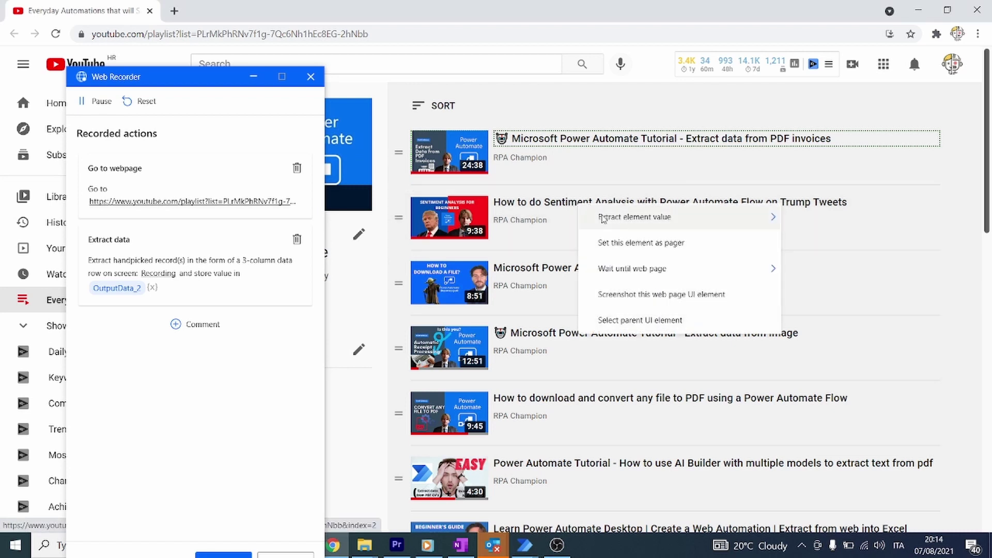
mouse_move(603, 217)
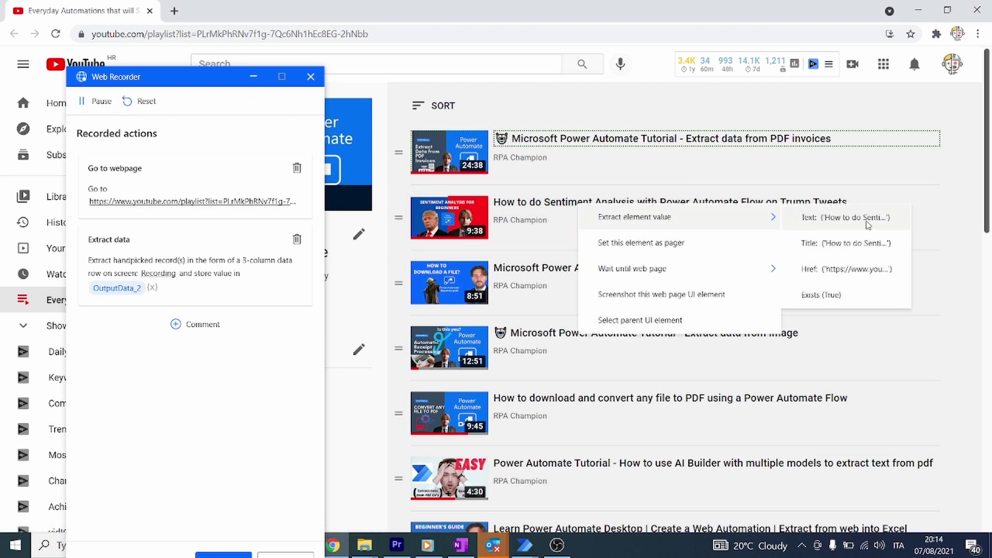
click(869, 225)
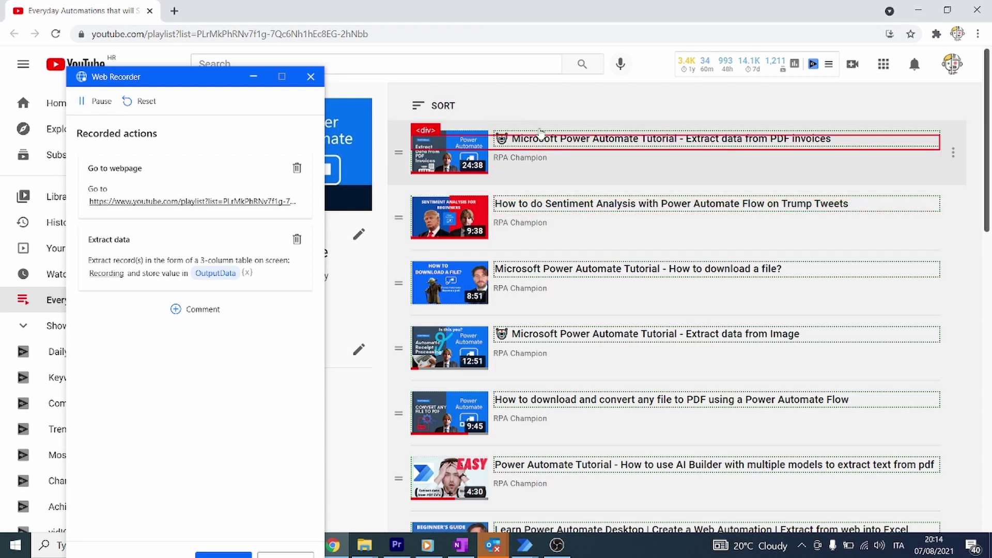
scroll(758, 186, down, 15)
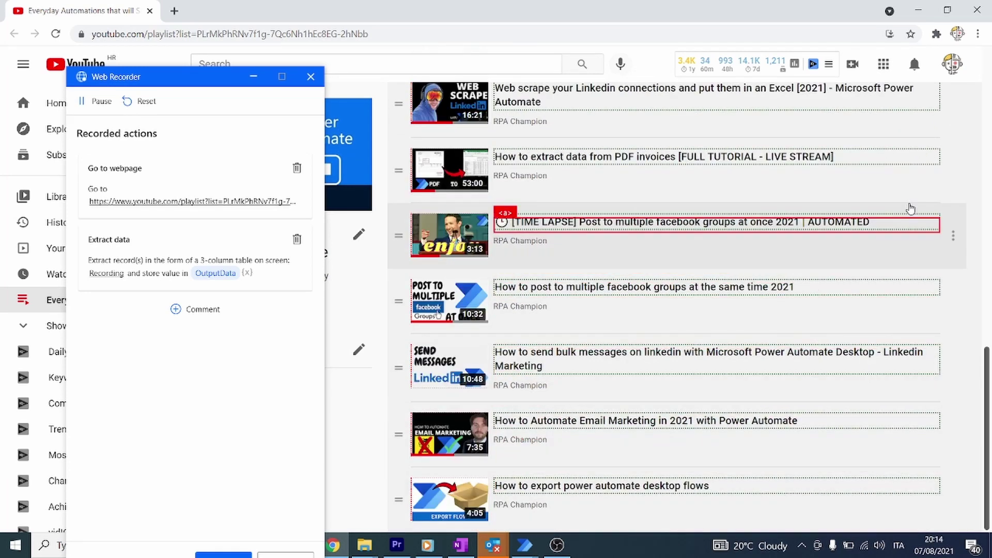
scroll(946, 330, up, 10)
scroll(946, 330, up, 5)
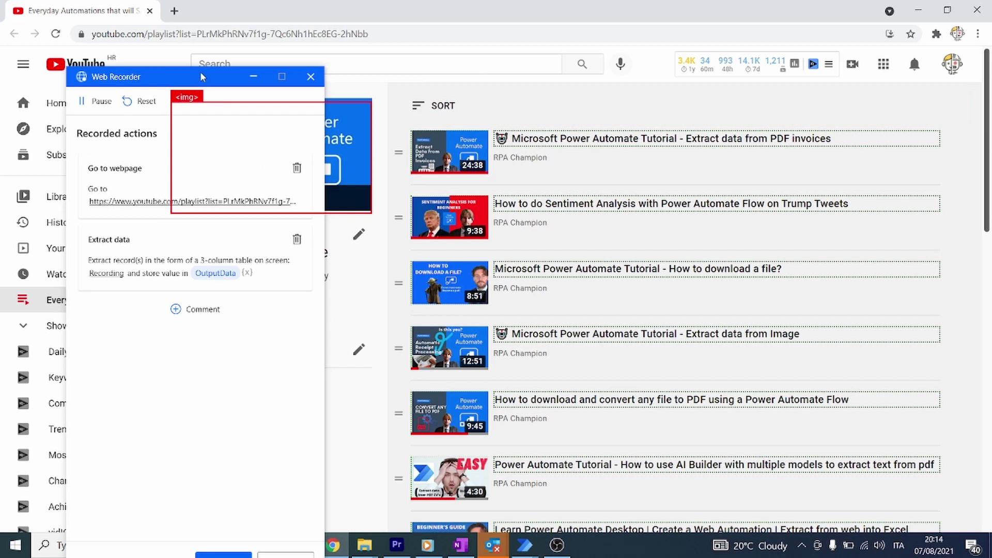
drag(165, 81, 242, 32)
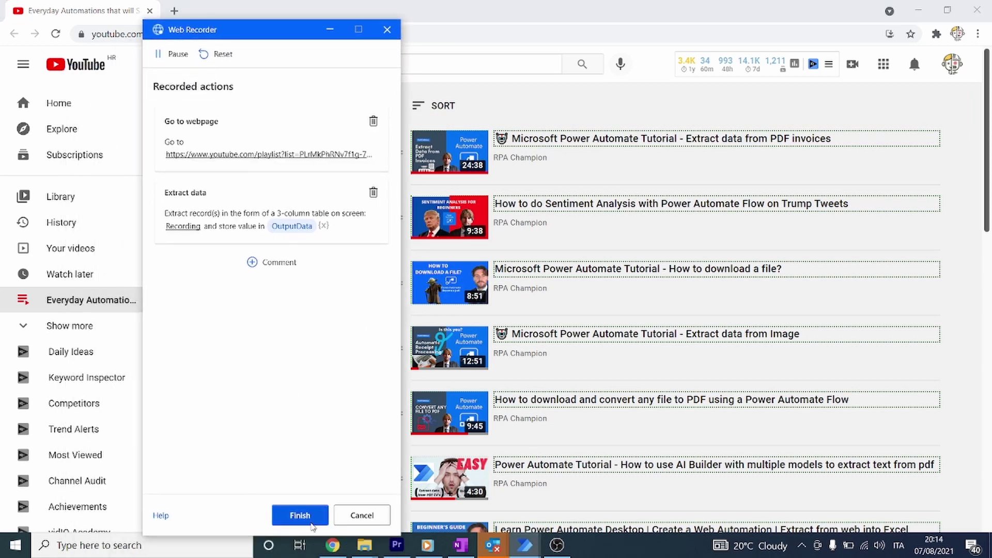
- Finish recording, then delete the autogenerated start and end comments and the Go to web page step
click(311, 523)
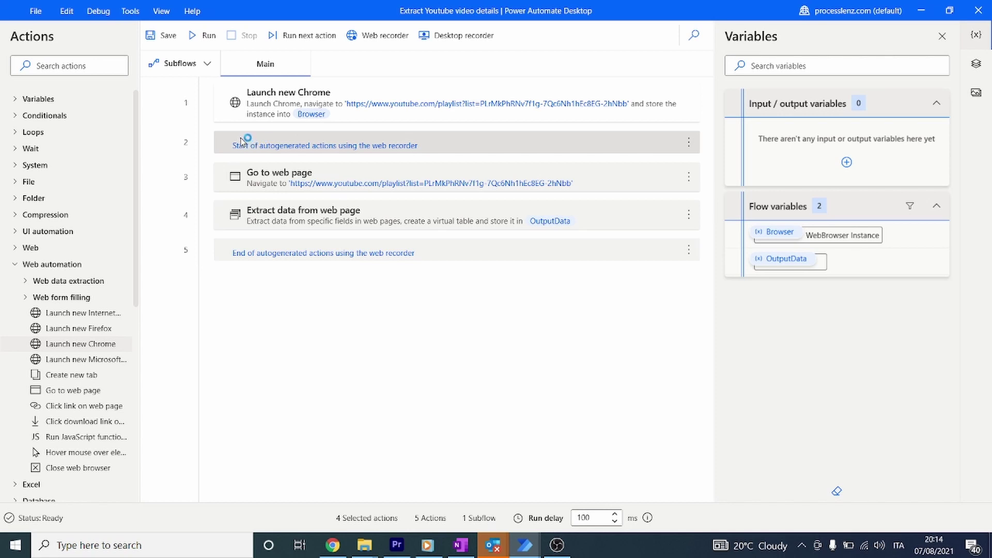
click(256, 143)
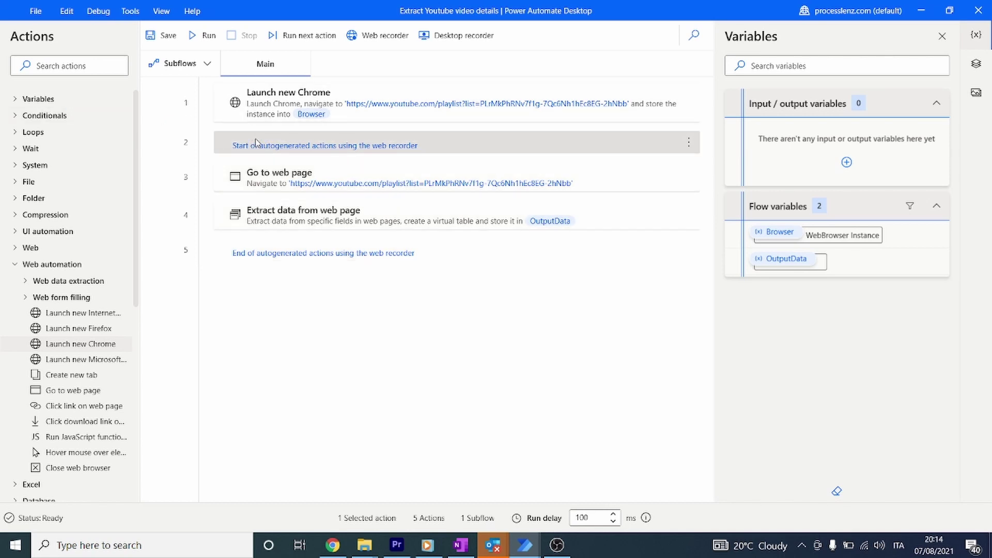
key(Delete)
click(217, 222)
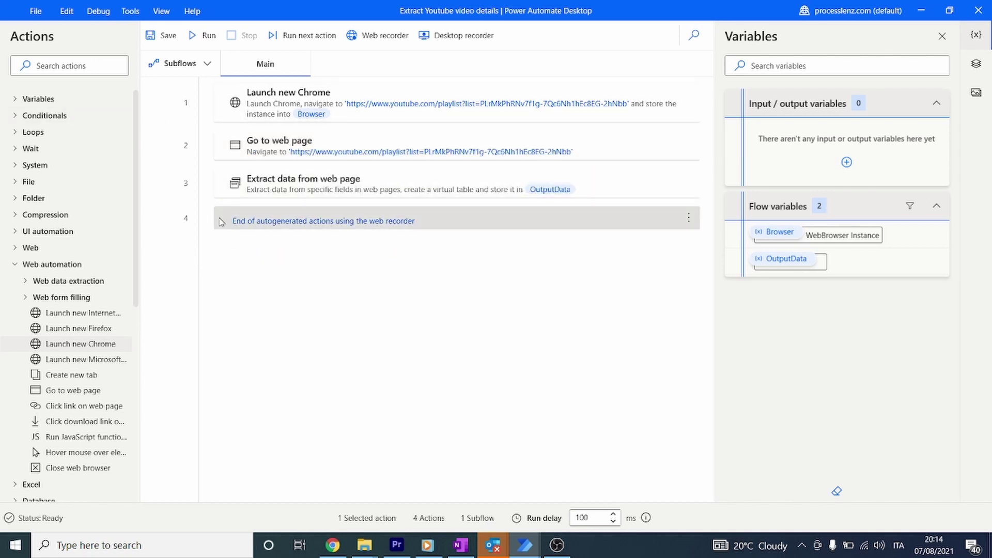
key(Delete)
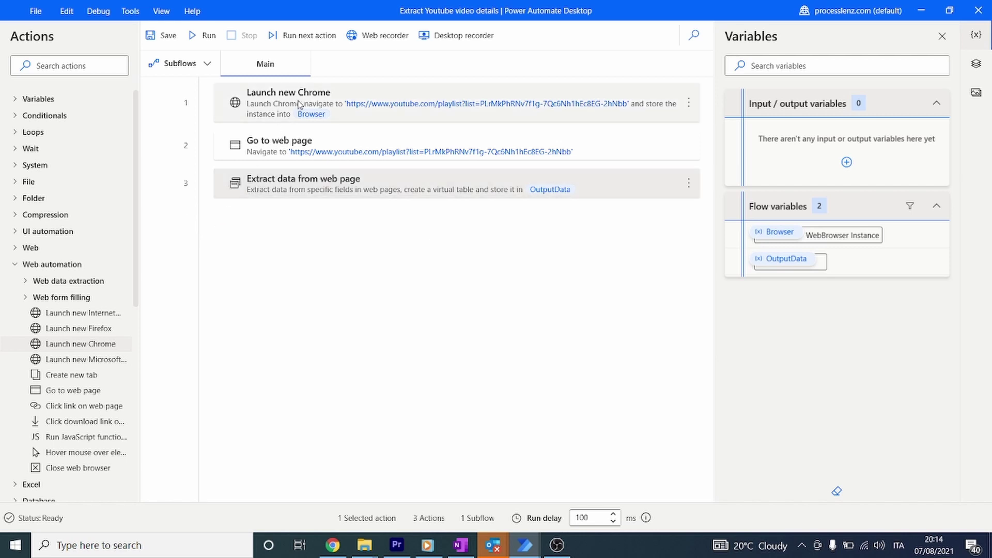
click(258, 153)
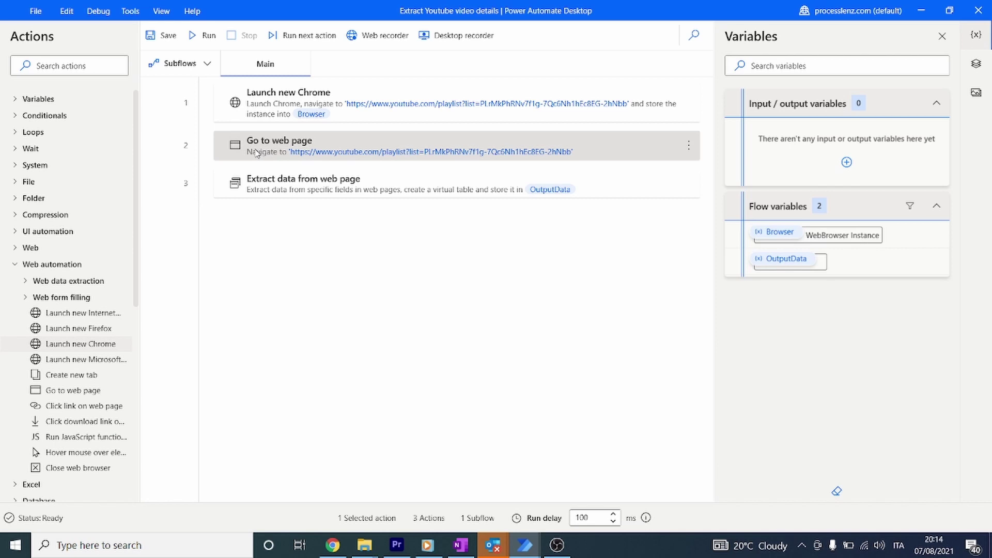
key(Delete)
- Change Extract data from web page's storage mode to Excel spreadsheet and save it
double_click(280, 144)
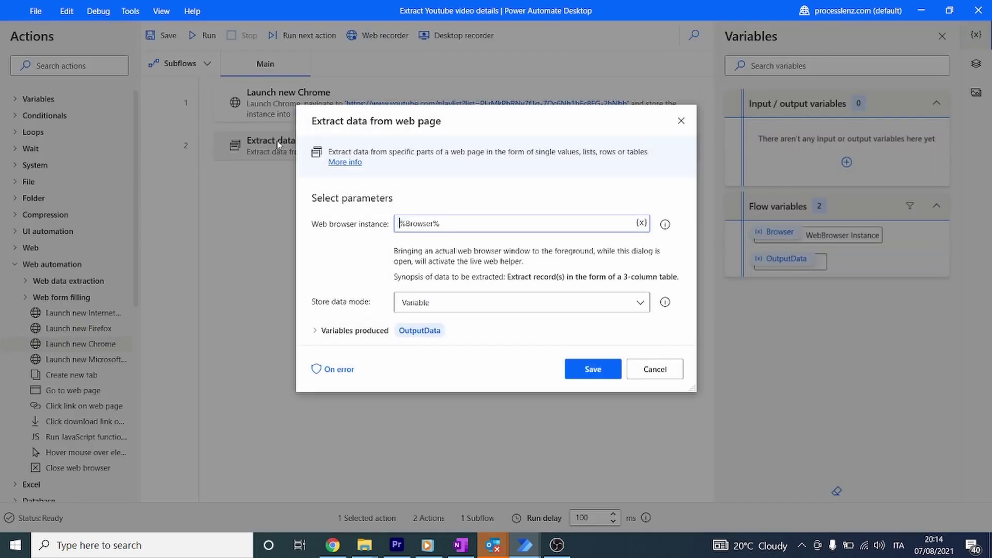
click(433, 304)
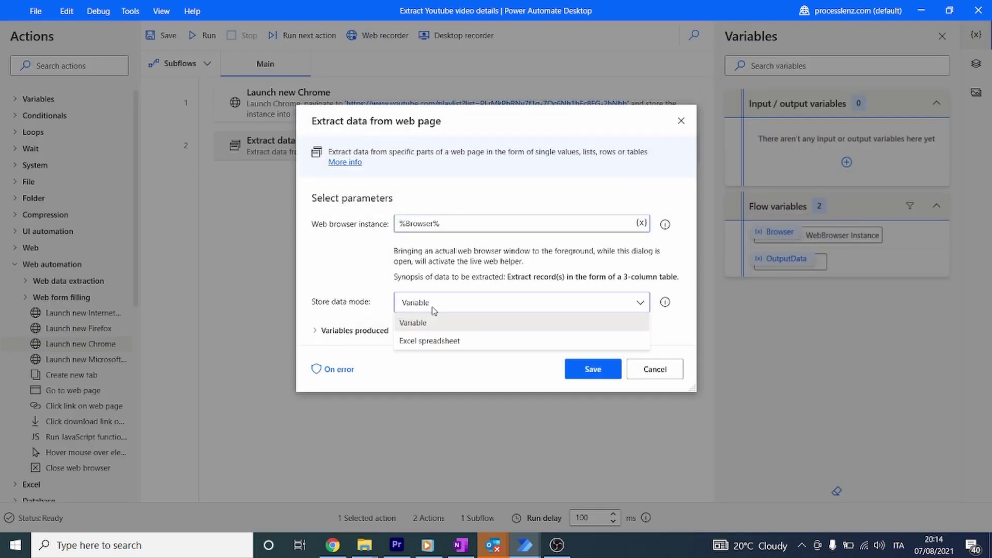
click(438, 340)
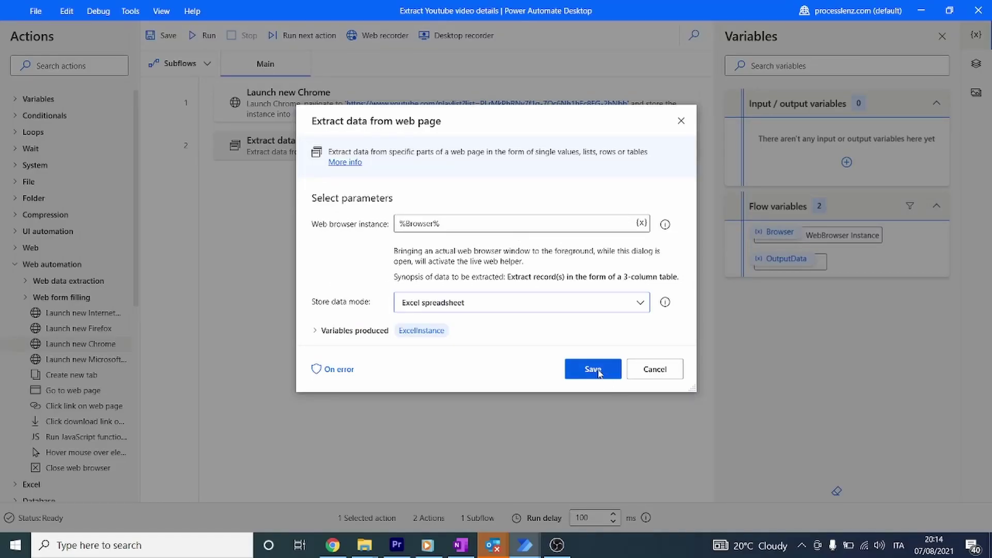
click(592, 369)
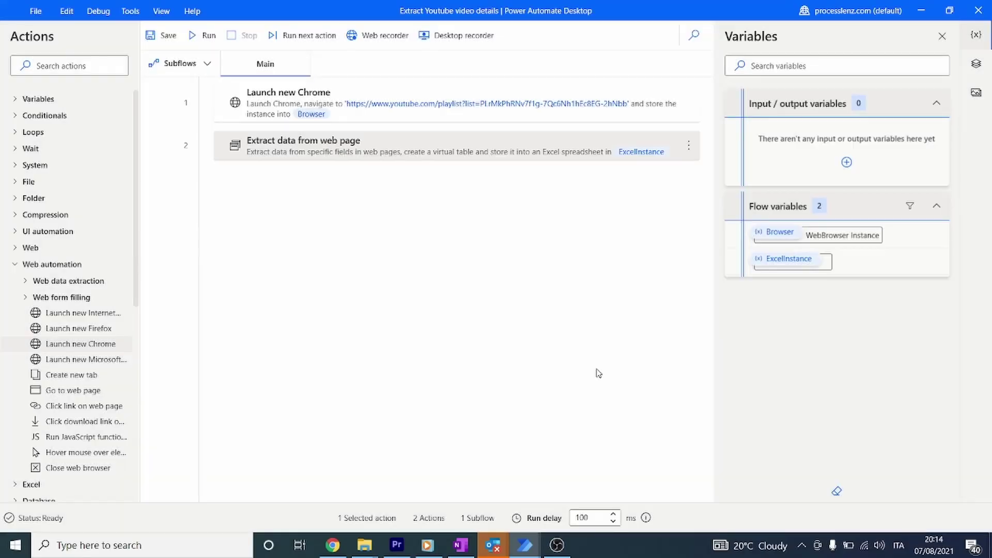
- Run the flow and show Excel's Book1 with the extracted titles, links and thumbnail addresses
click(194, 35)
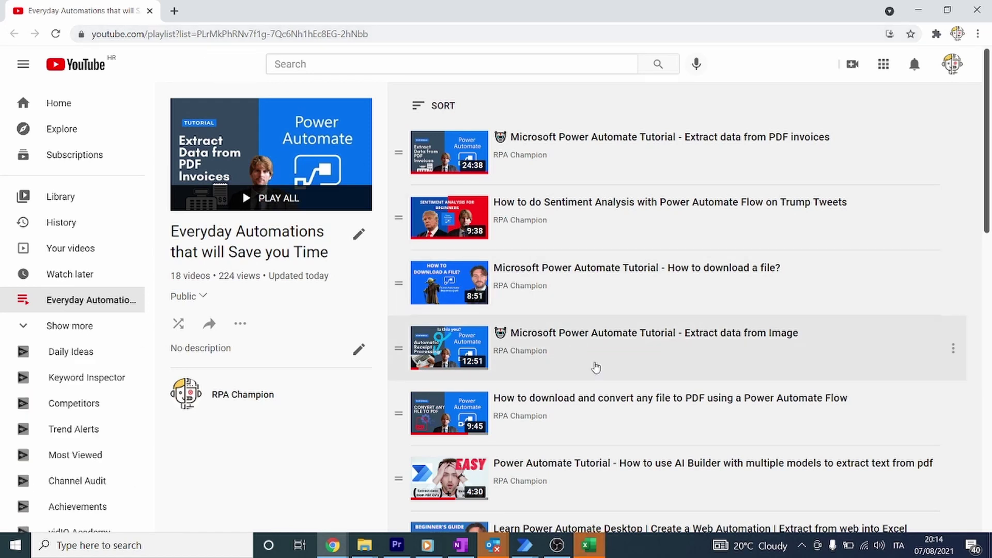
mouse_move(589, 546)
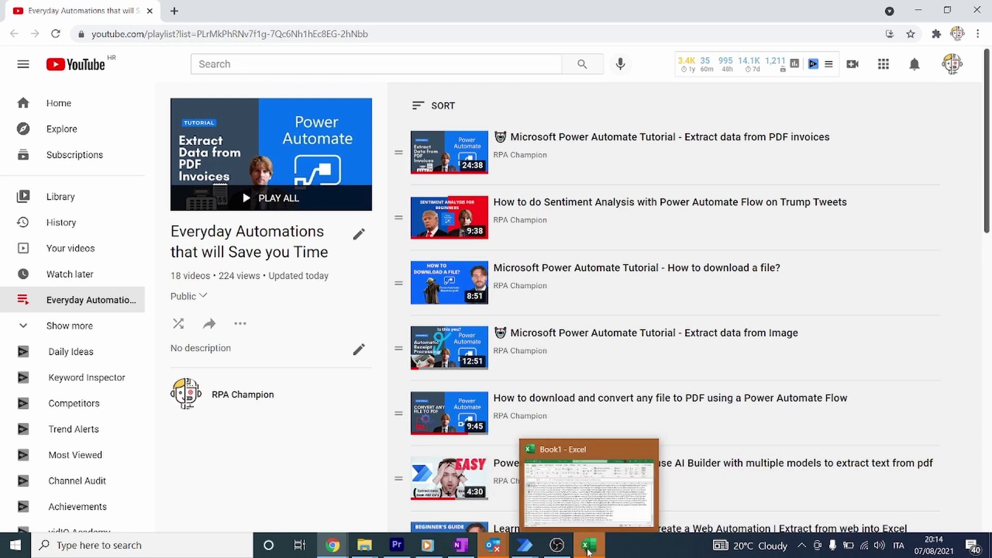
click(583, 516)
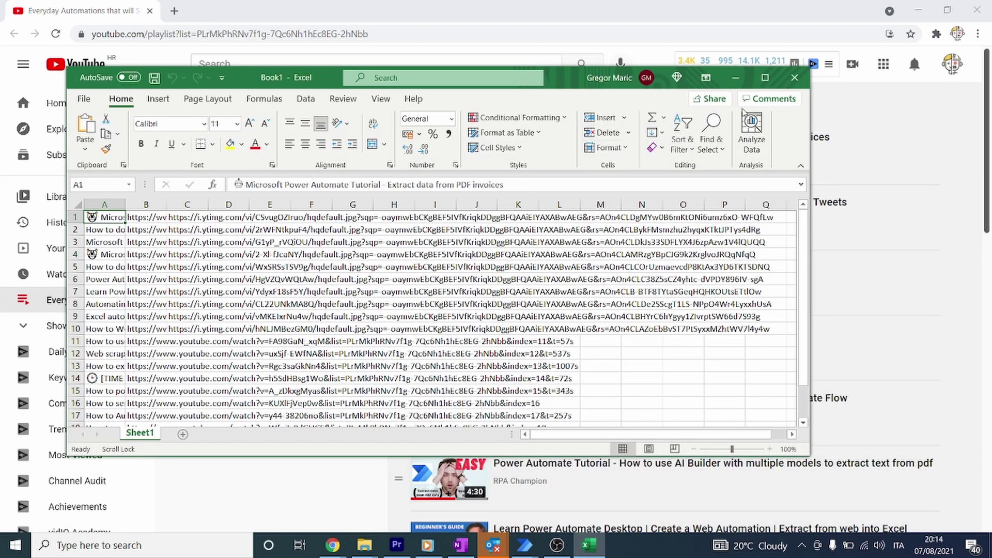
- Maximize Excel and autofit column B to show full URLs, checking the flow briefly before returning
click(765, 77)
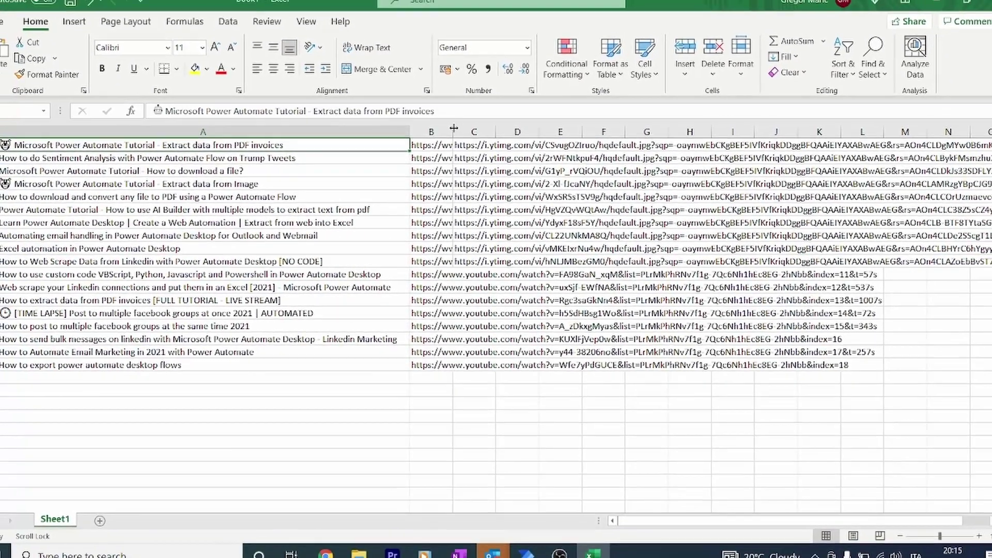
double_click(452, 126)
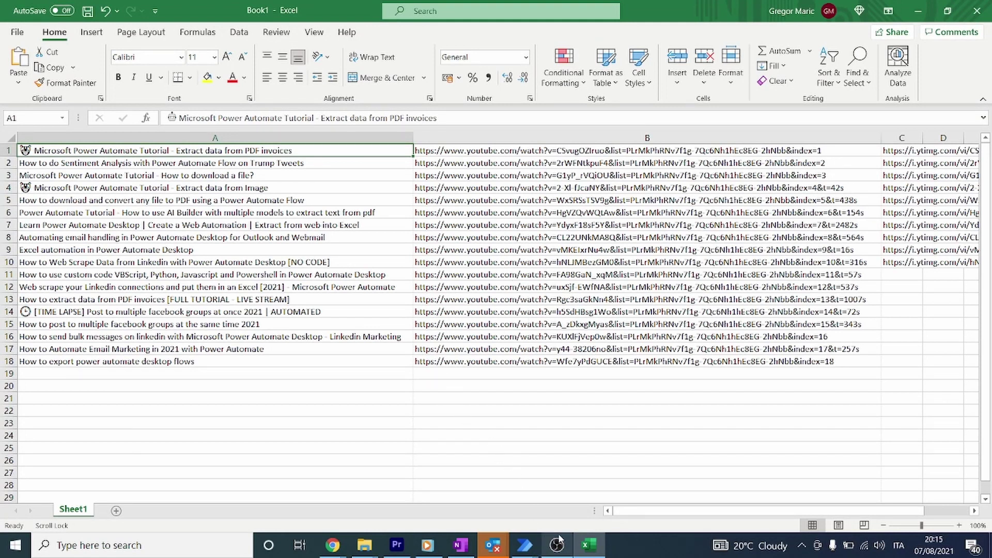
mouse_move(522, 546)
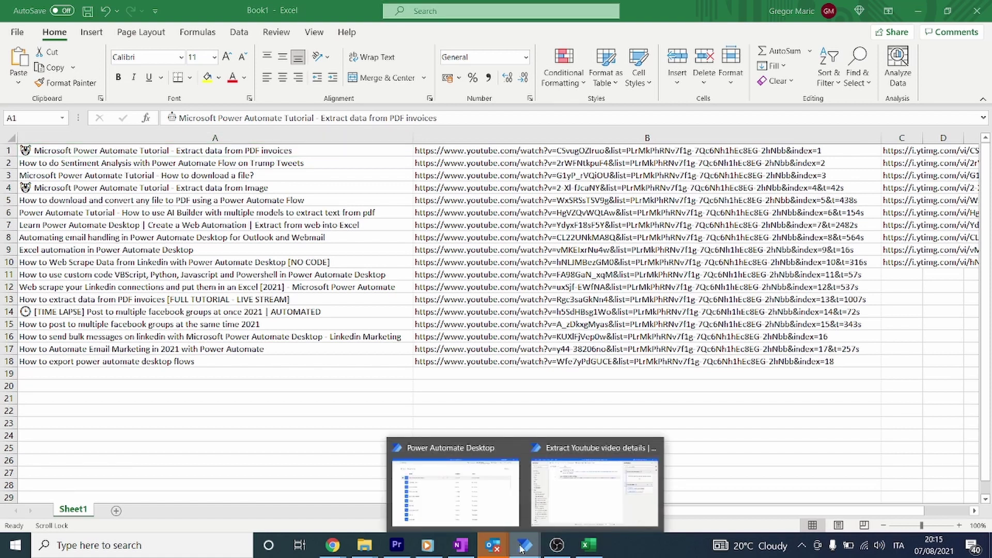
click(571, 492)
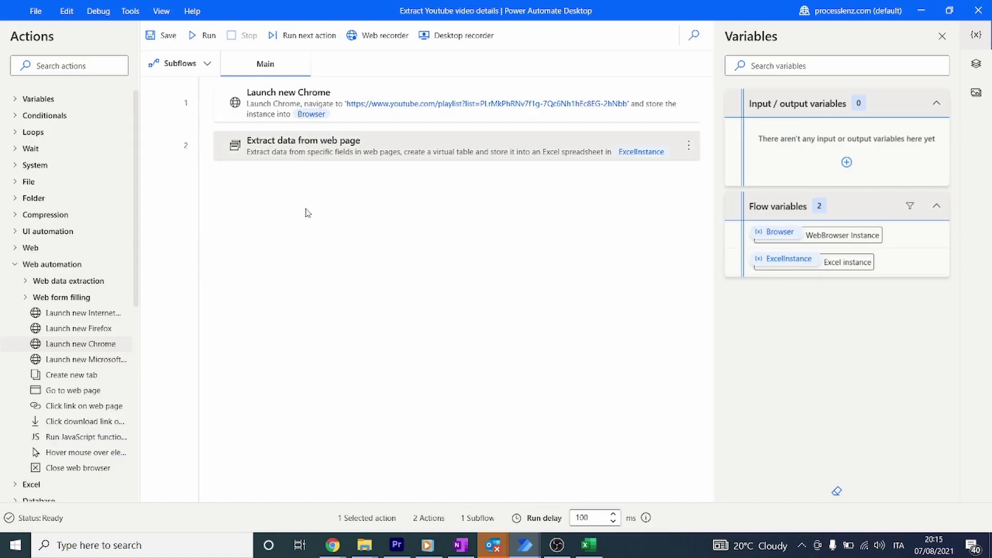
click(590, 543)
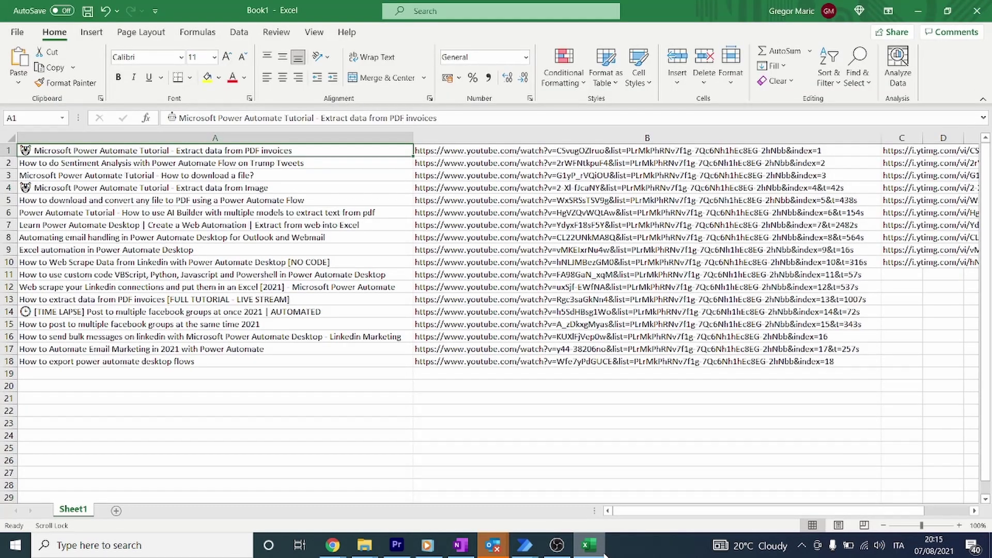